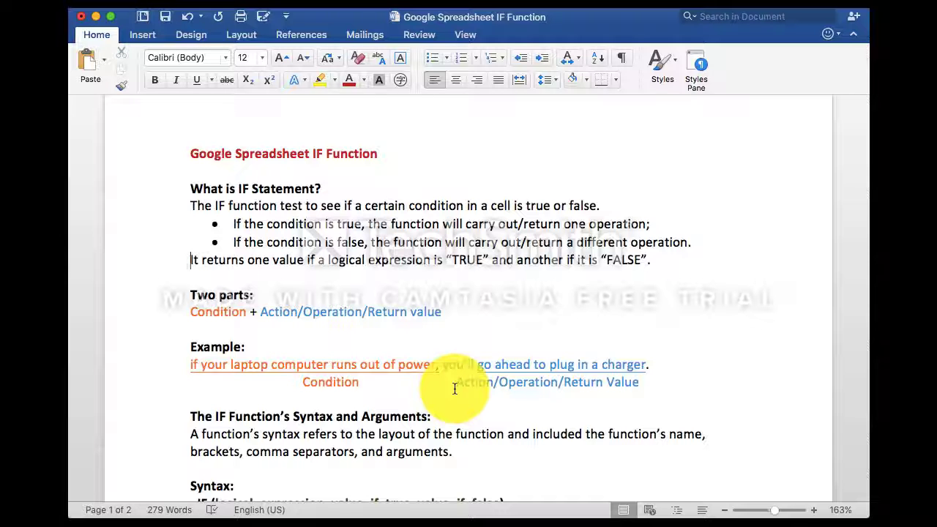
Step: Review the IF function notes down to the Syntax section, examining the equals sign, function name and brackets in the syntax line
scroll(454, 389, up, 1)
scroll(454, 388, down, 2)
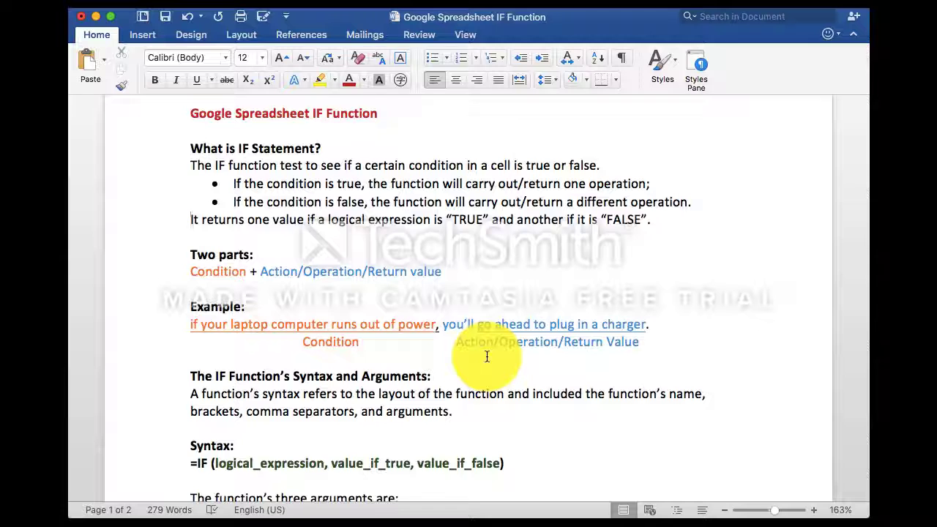
scroll(486, 357, down, 9)
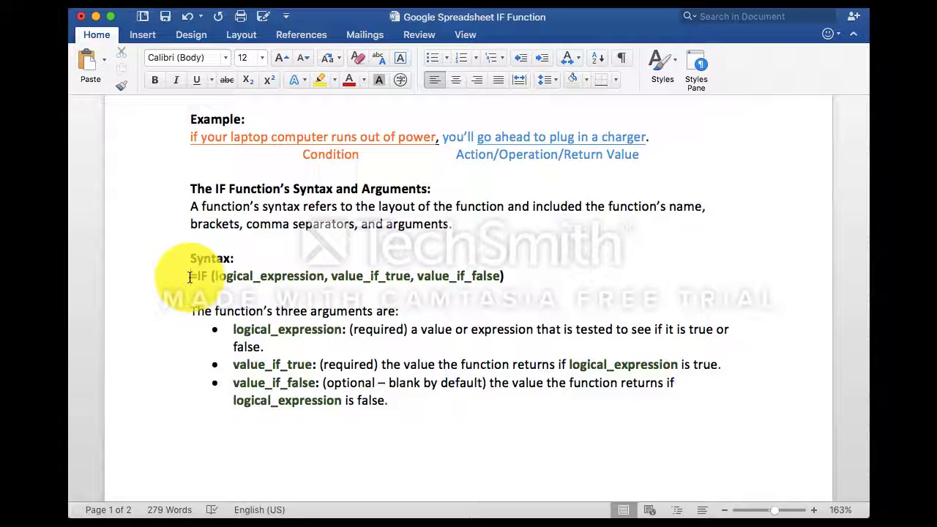
drag(209, 276, 171, 281)
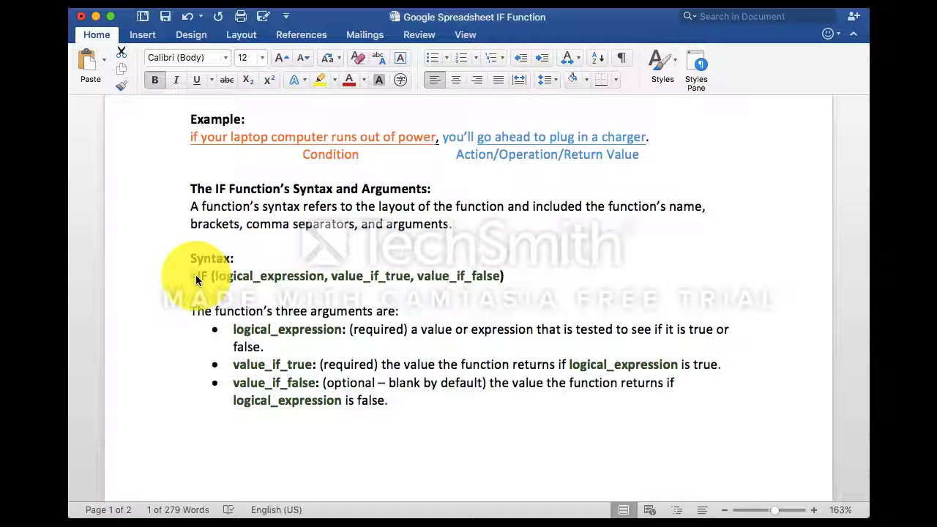
click(196, 278)
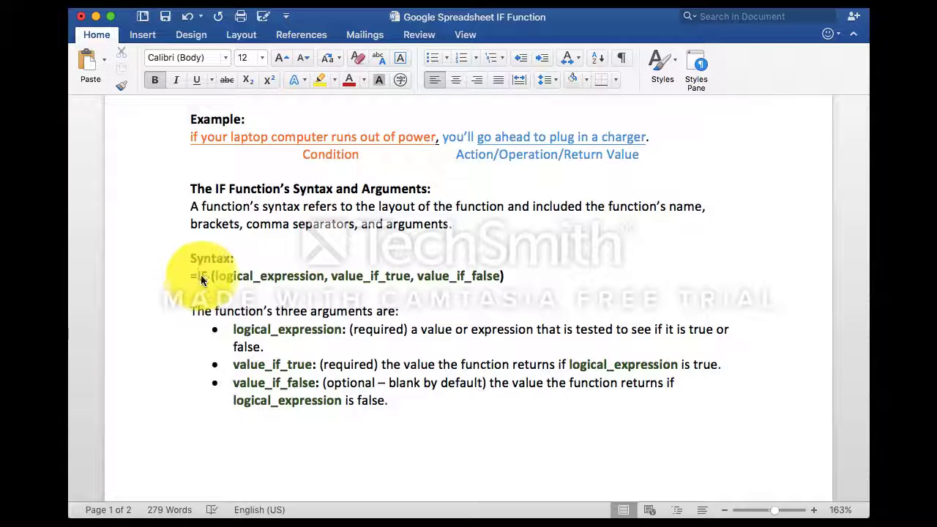
double_click(206, 276)
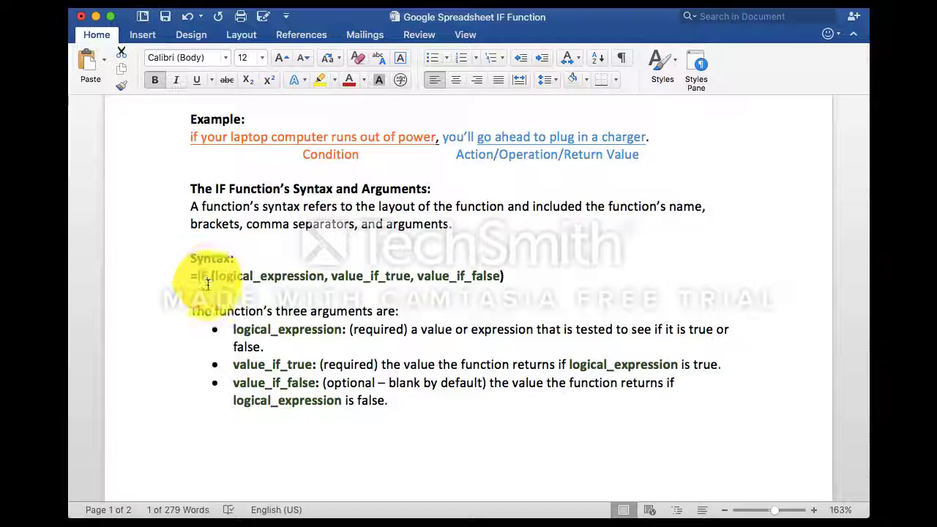
click(210, 288)
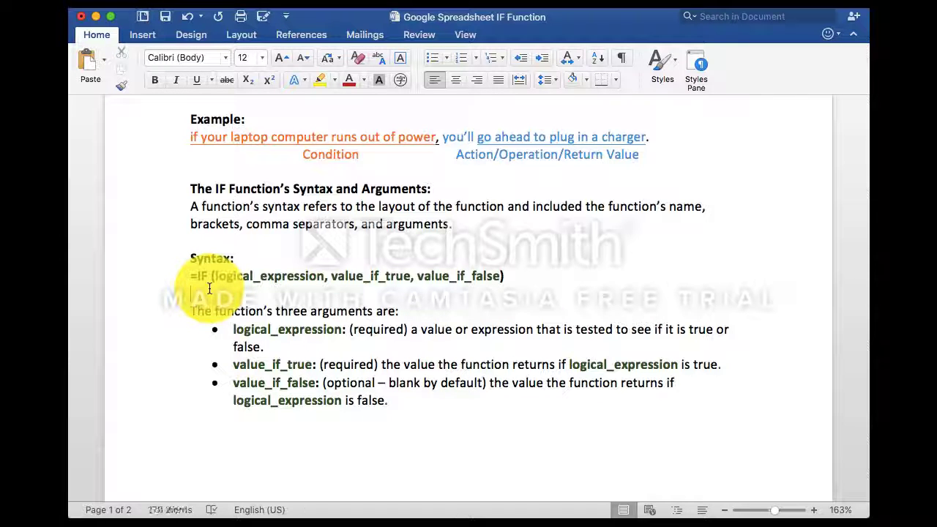
drag(210, 278, 214, 279)
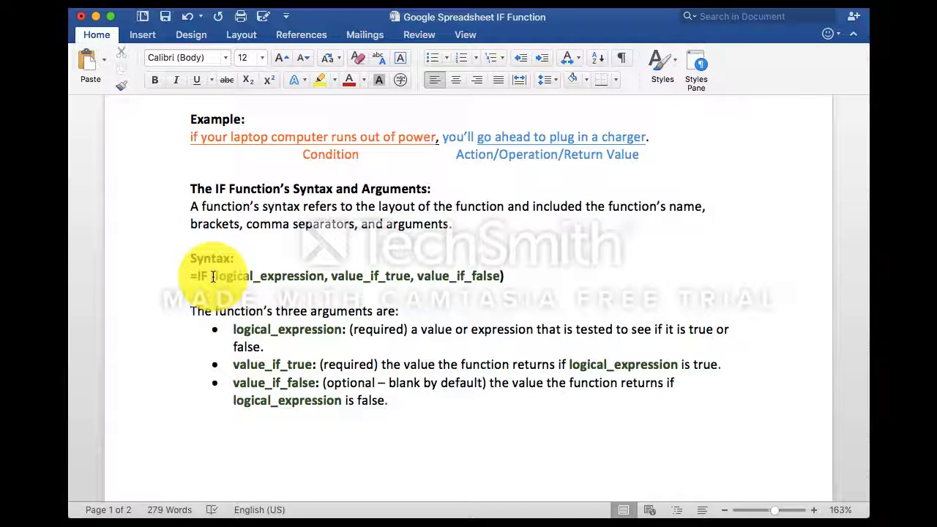
drag(500, 276, 504, 277)
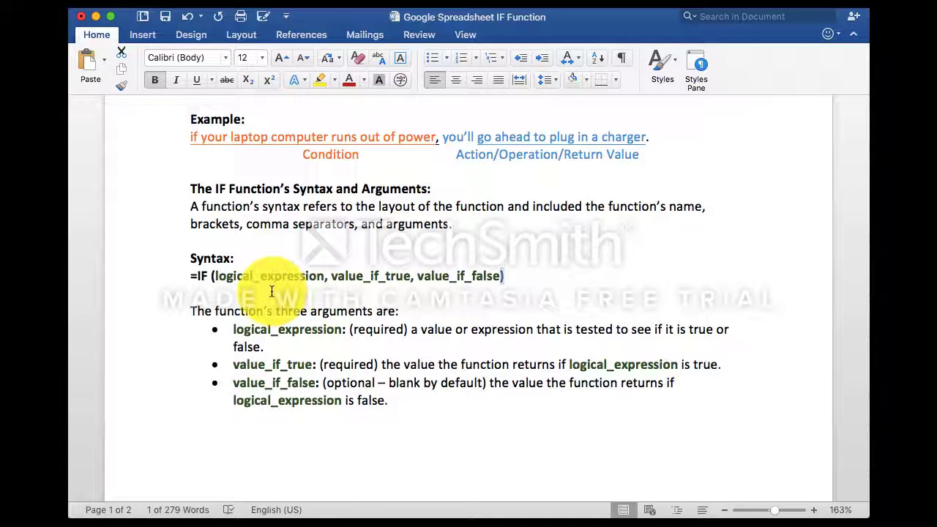
Step: Examine the logical_expression argument in the syntax line, its description, and the comma that follows it
drag(215, 276, 323, 274)
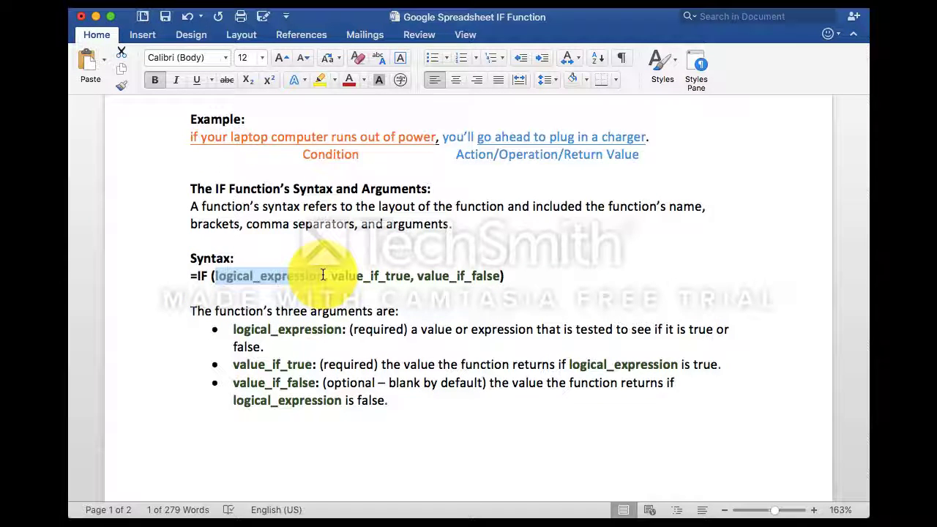
click(423, 330)
drag(422, 330, 439, 339)
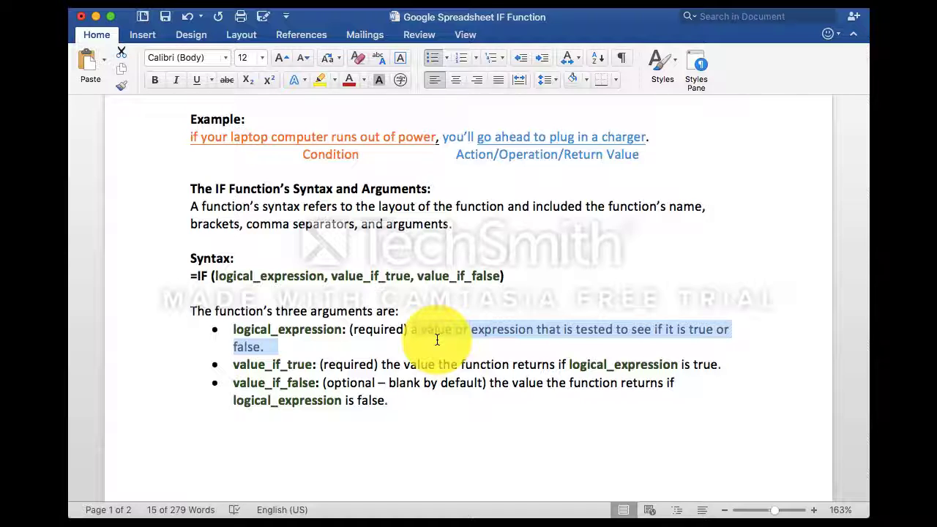
click(307, 276)
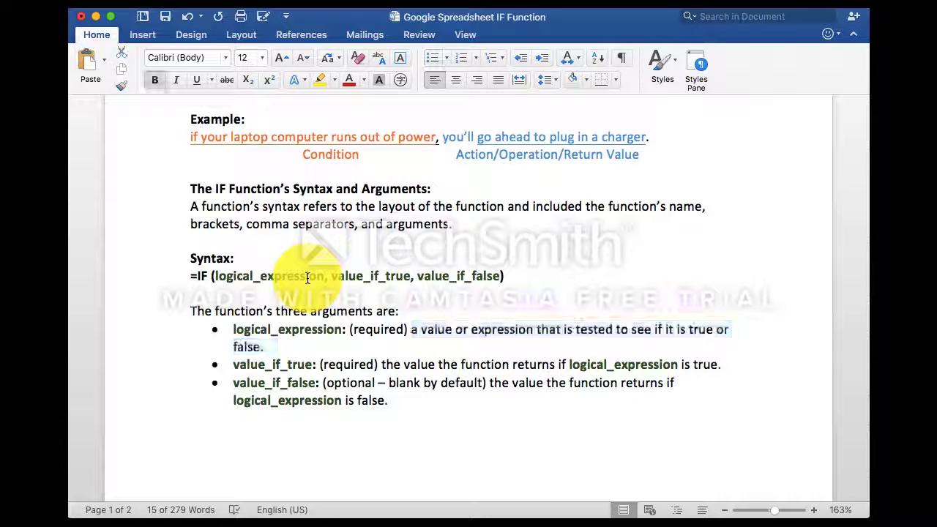
drag(307, 277, 332, 278)
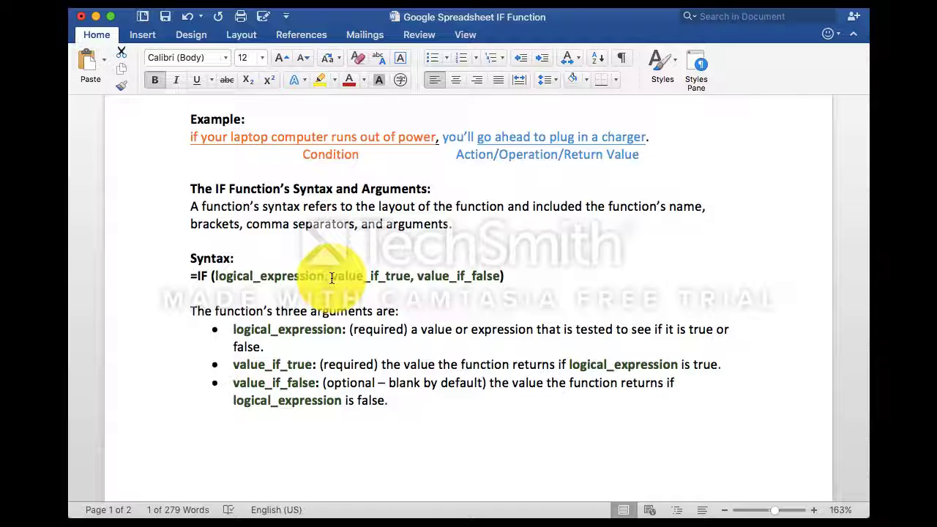
click(332, 279)
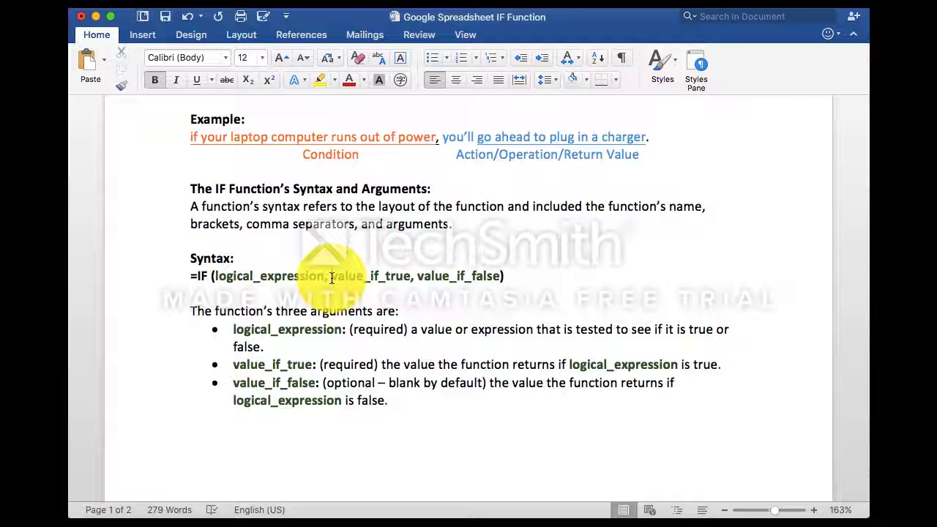
Step: Examine the value_if_true and value_if_false arguments in the syntax line and the optional note describing value_if_false
drag(331, 278, 409, 273)
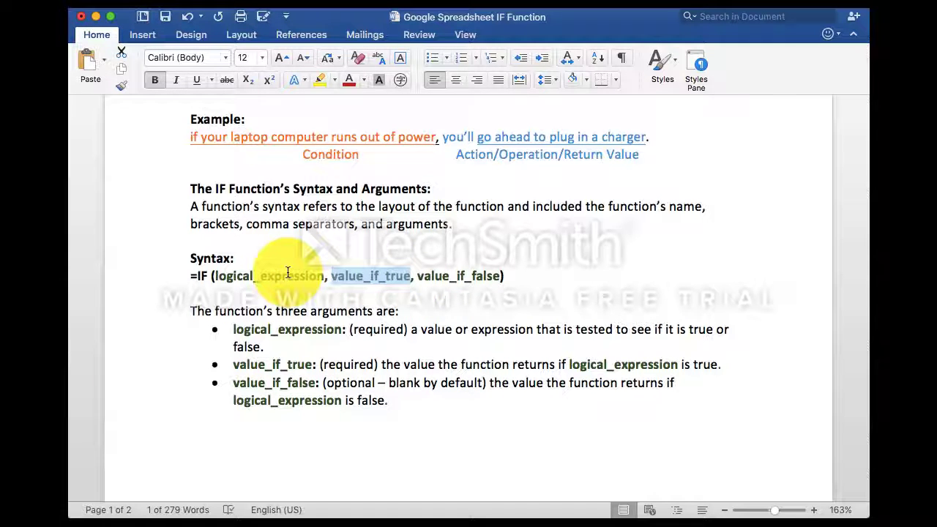
click(410, 278)
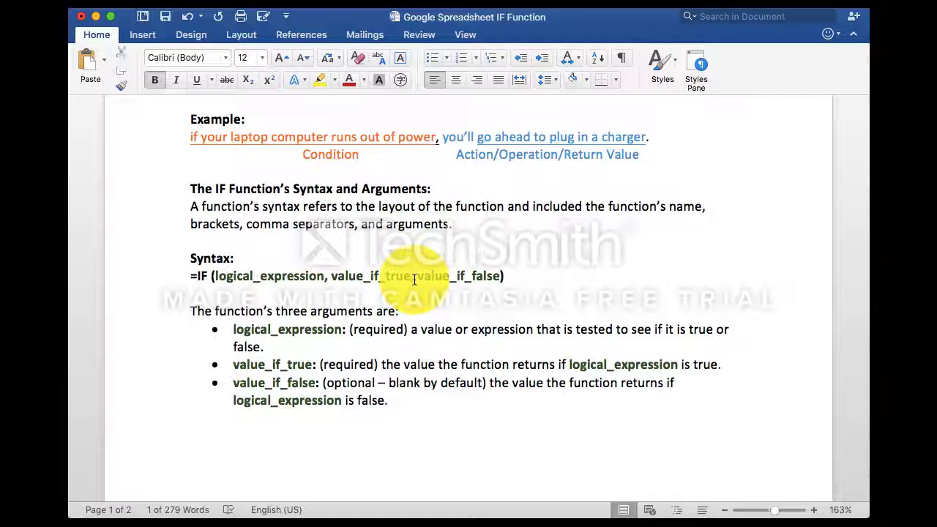
drag(419, 278, 498, 276)
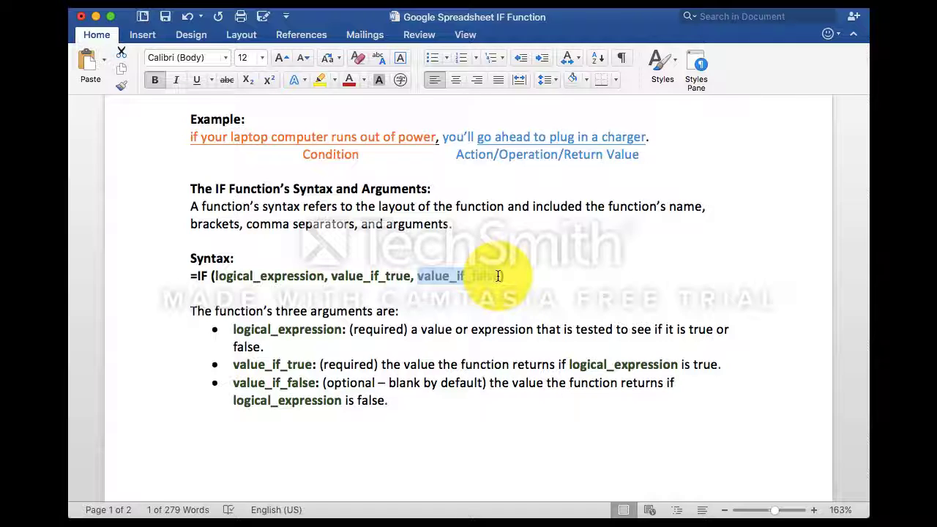
click(472, 364)
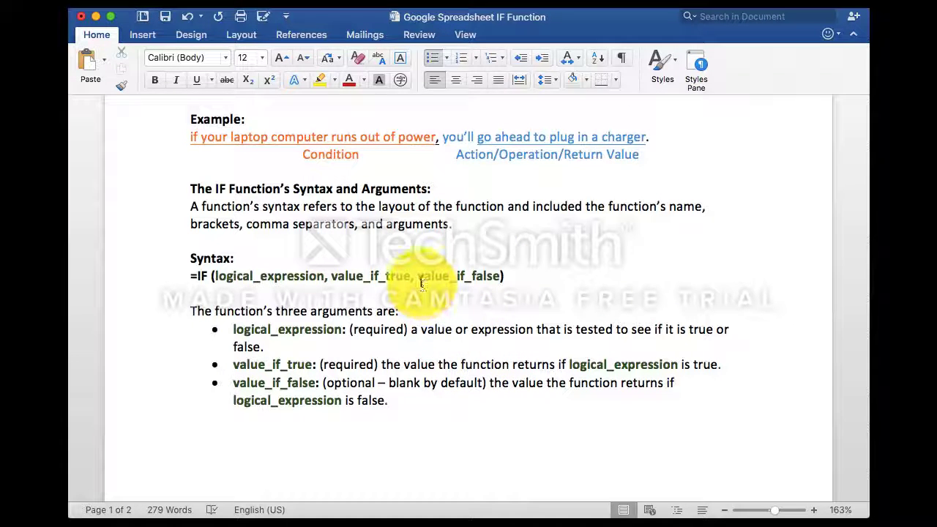
drag(419, 278, 496, 275)
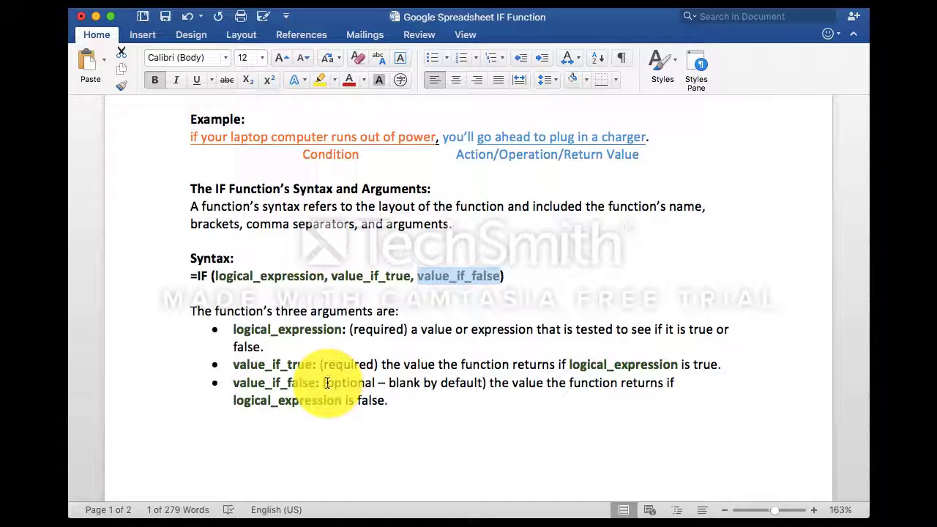
drag(326, 383, 445, 396)
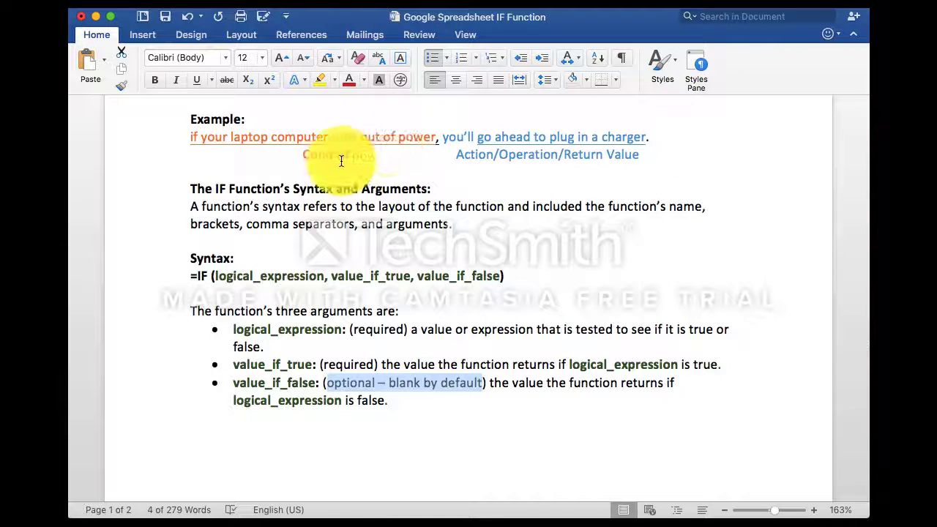
click(404, 358)
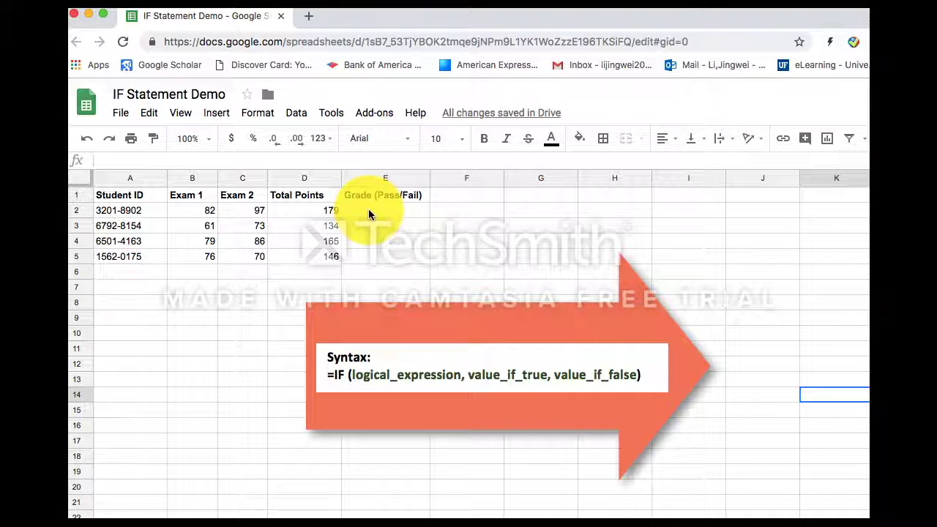
Step: In the IF Statement Demo spreadsheet, start an IF formula in cell E2 with the condition D2>150 inside the brackets
click(366, 212)
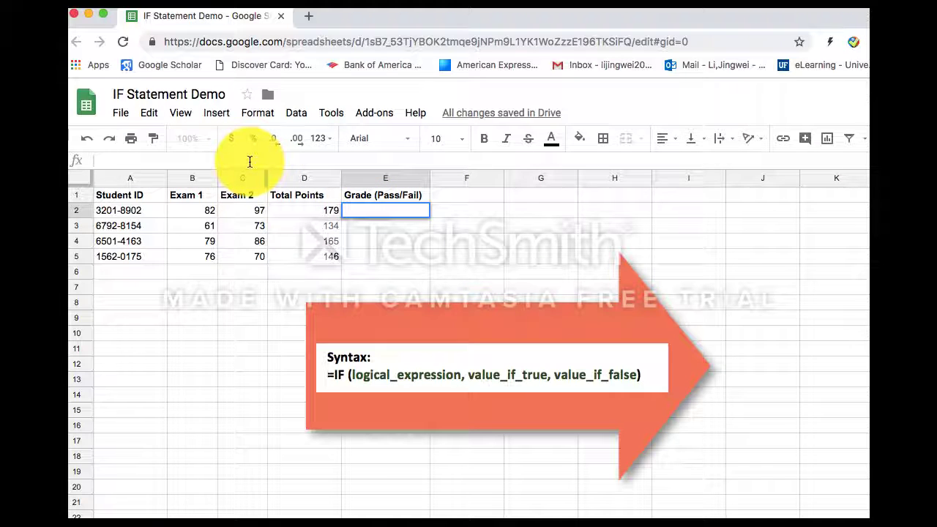
text(=)
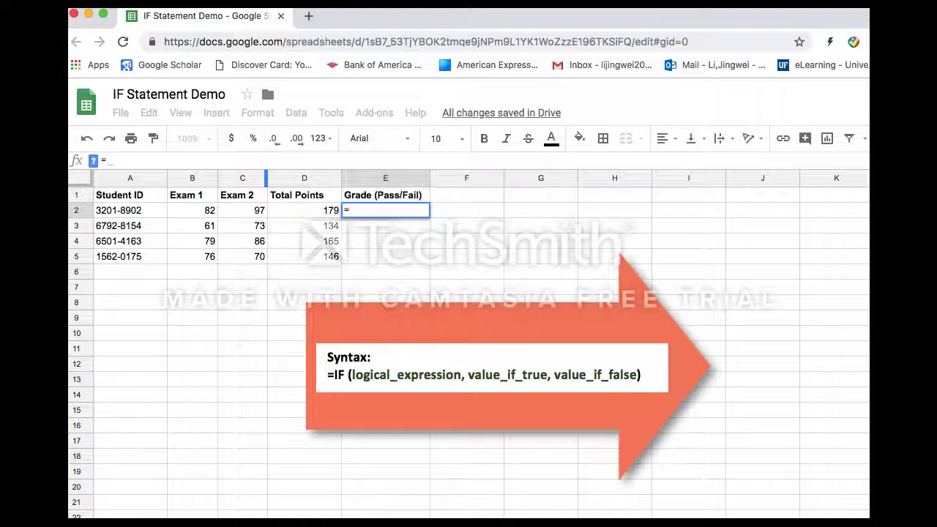
text(IF)
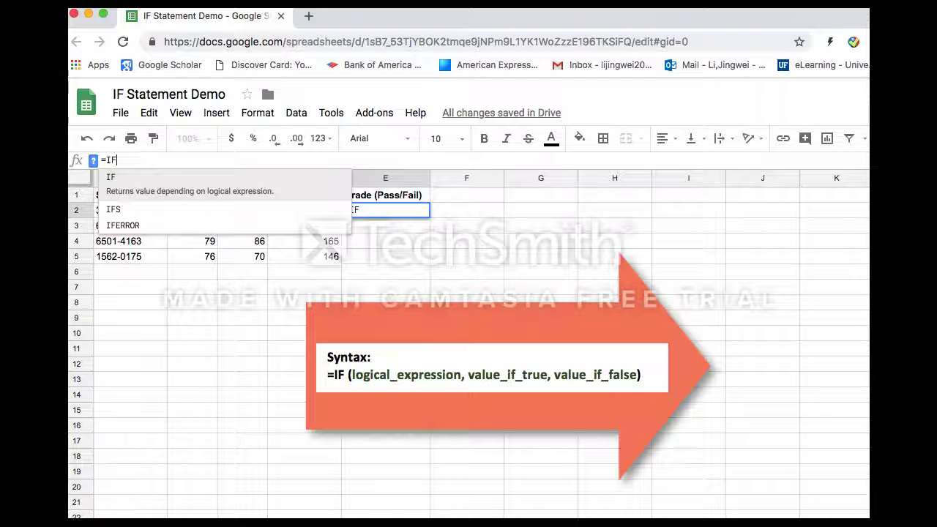
text(())
key(Left)
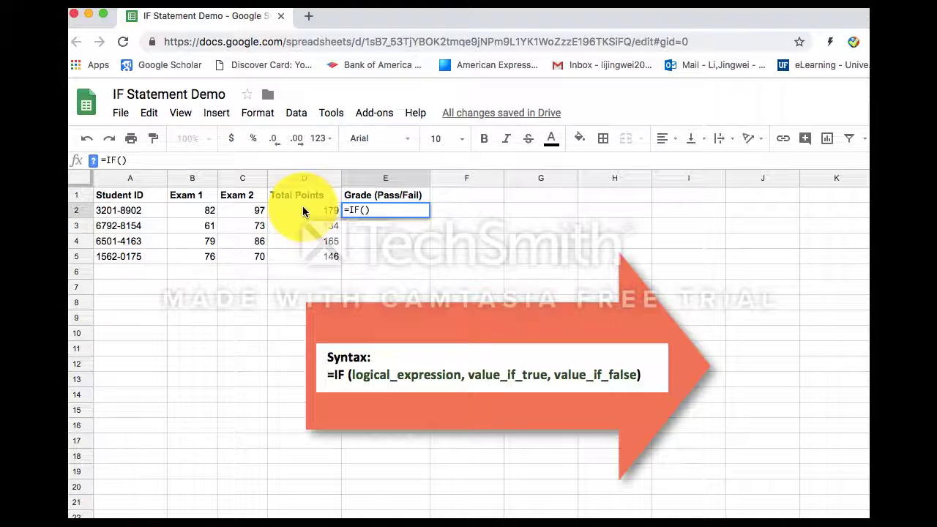
text(D)
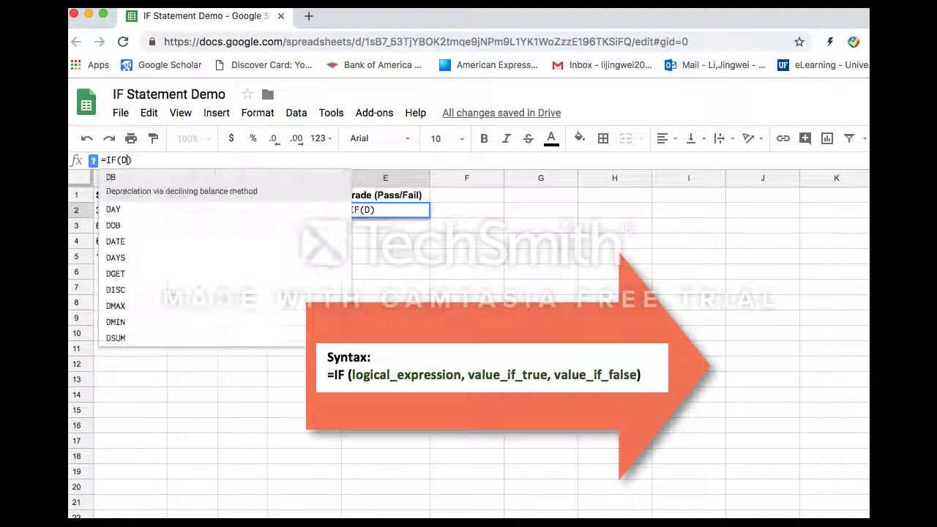
text(2>)
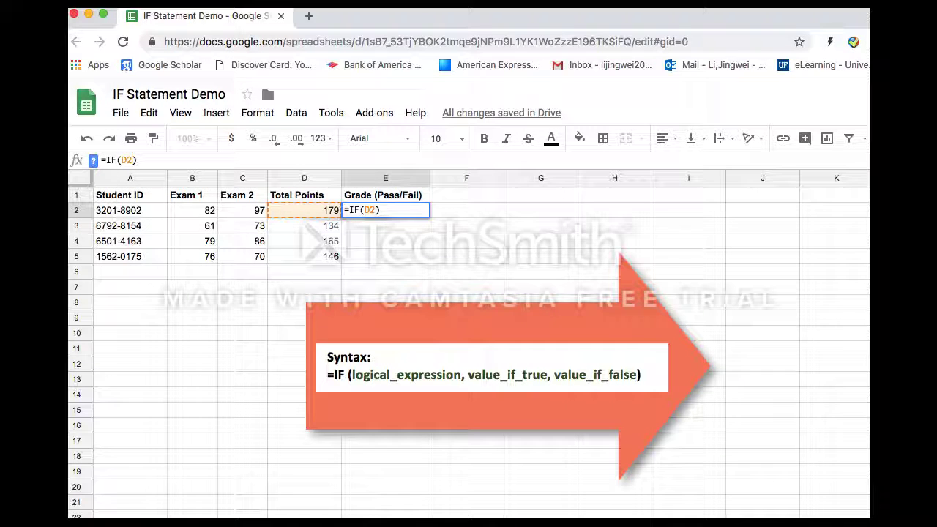
text(150)
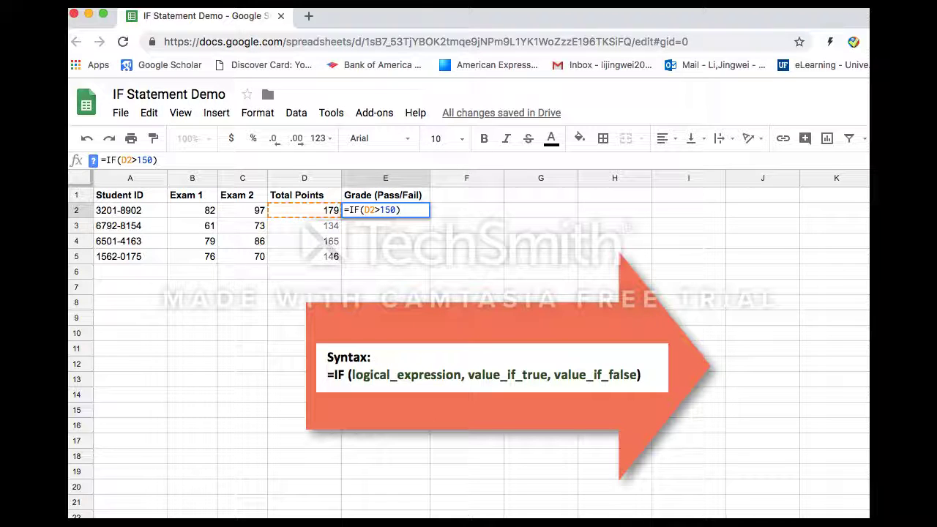
Step: Add "Pass" in quotation marks as the value_if_true argument of the E2 formula, separated by a comma
text(,)
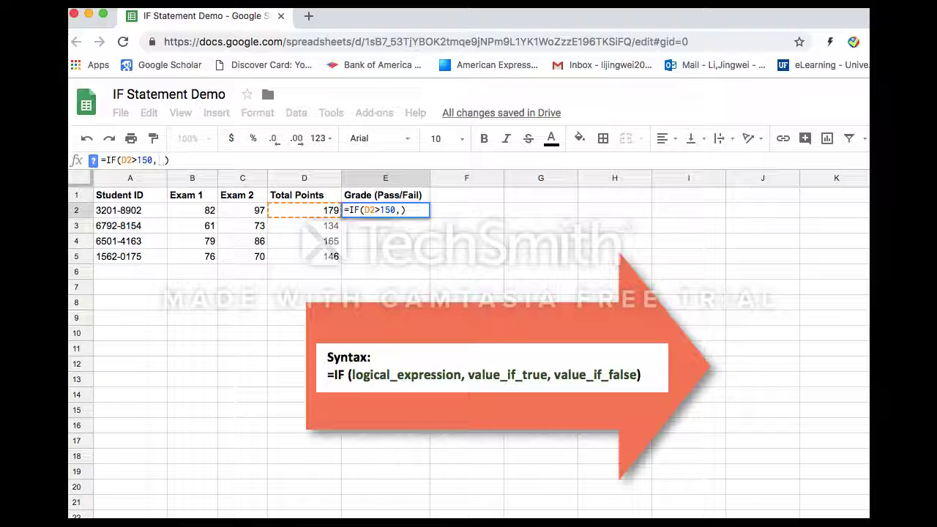
text(Pas)
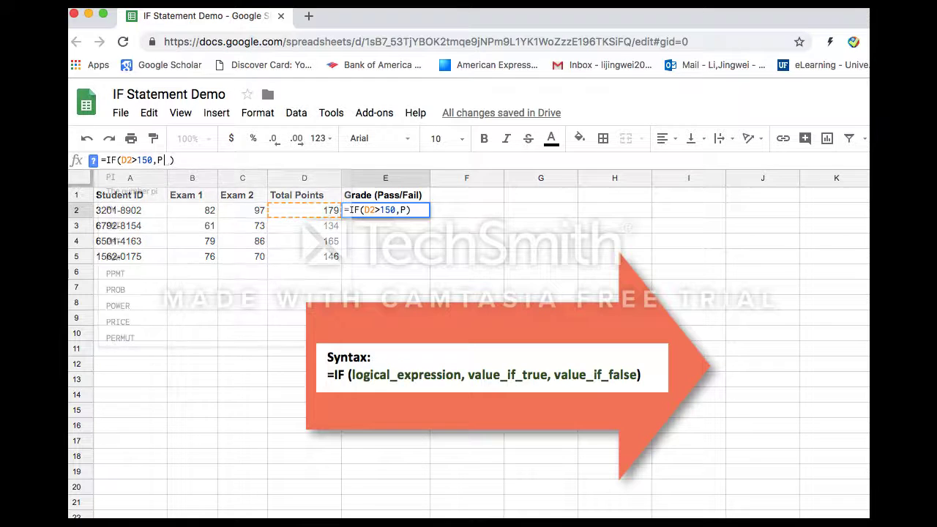
text(s)
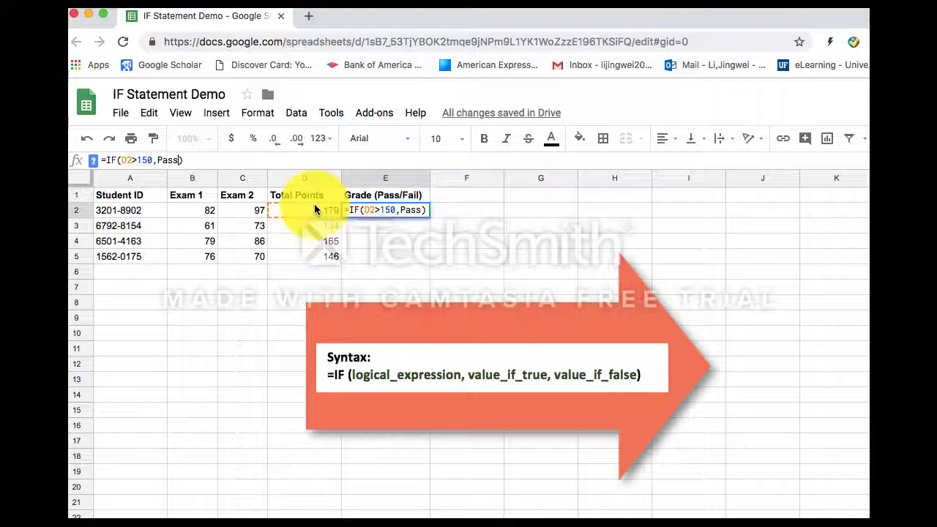
click(156, 160)
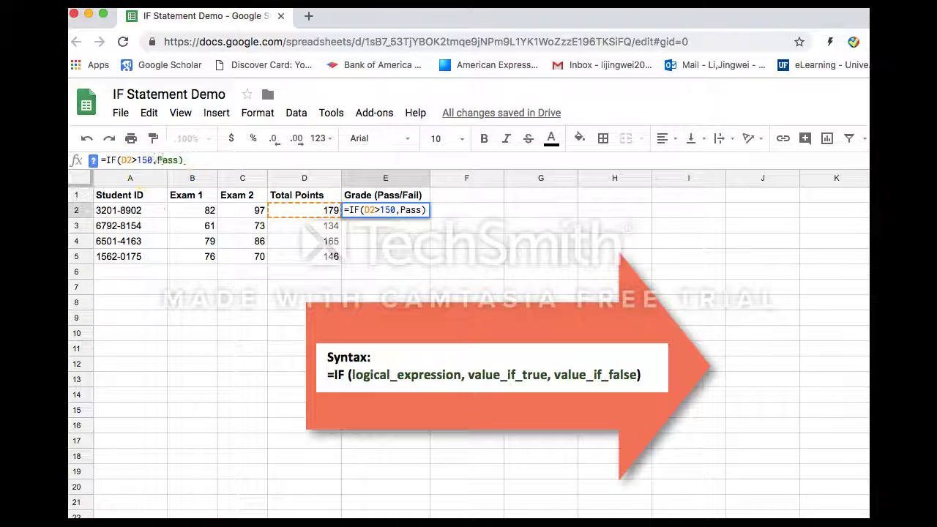
text(")
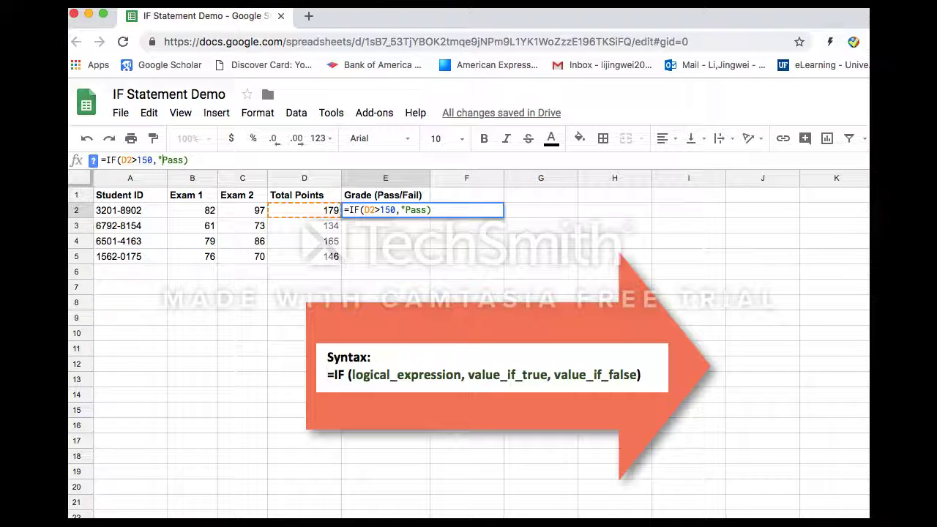
click(180, 159)
text(")
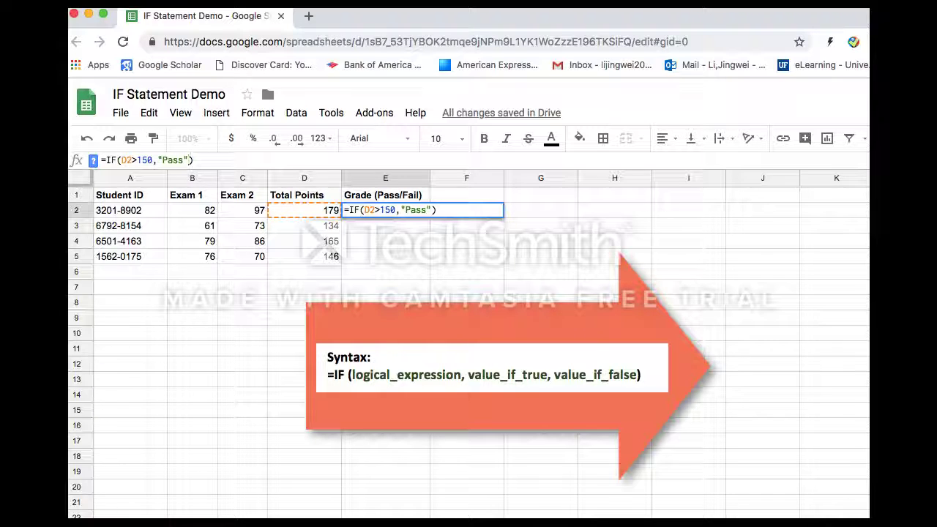
Step: Add "Fail" in quotation marks as the value_if_false argument of the E2 formula, enter it, and review the finished formula
text(,)
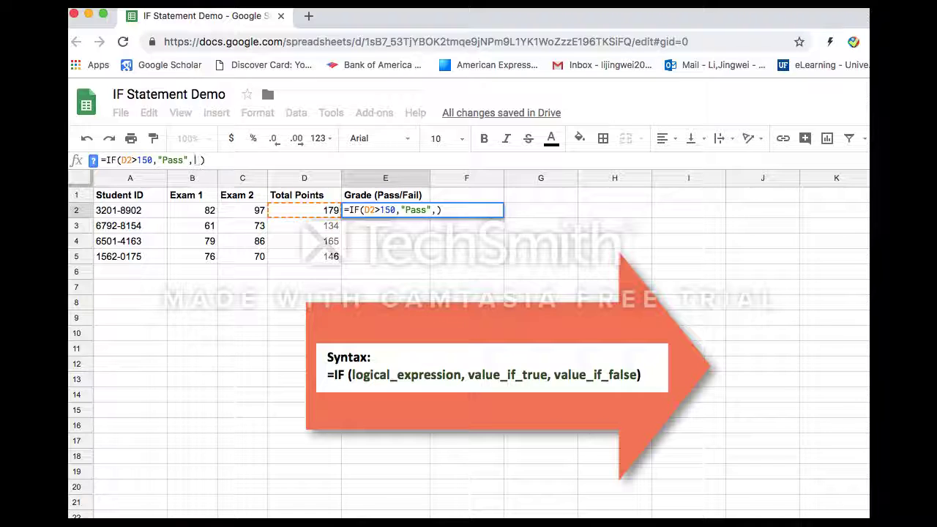
text(",")
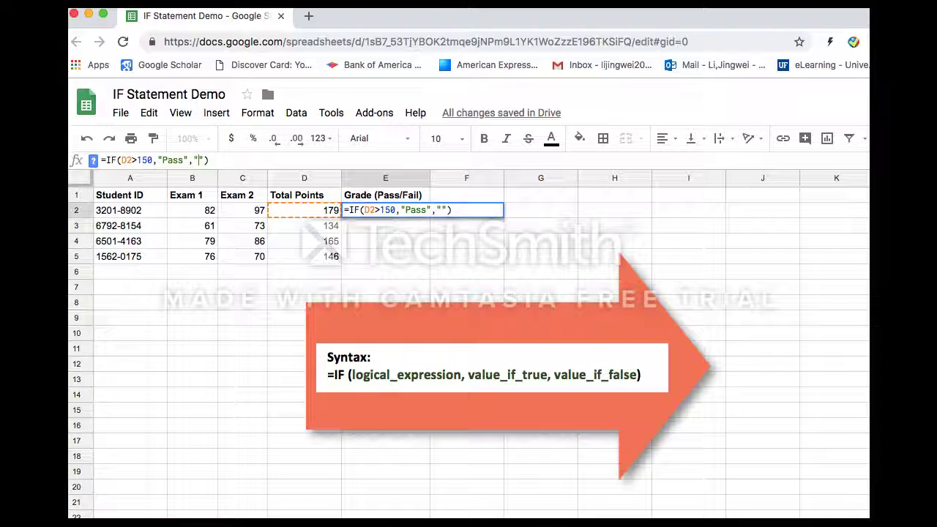
text(Fail)
key(Return)
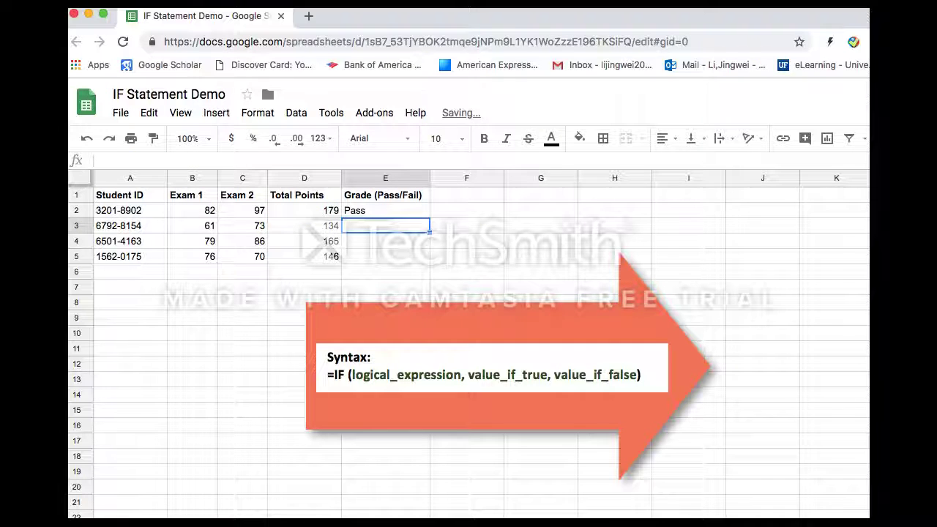
click(378, 211)
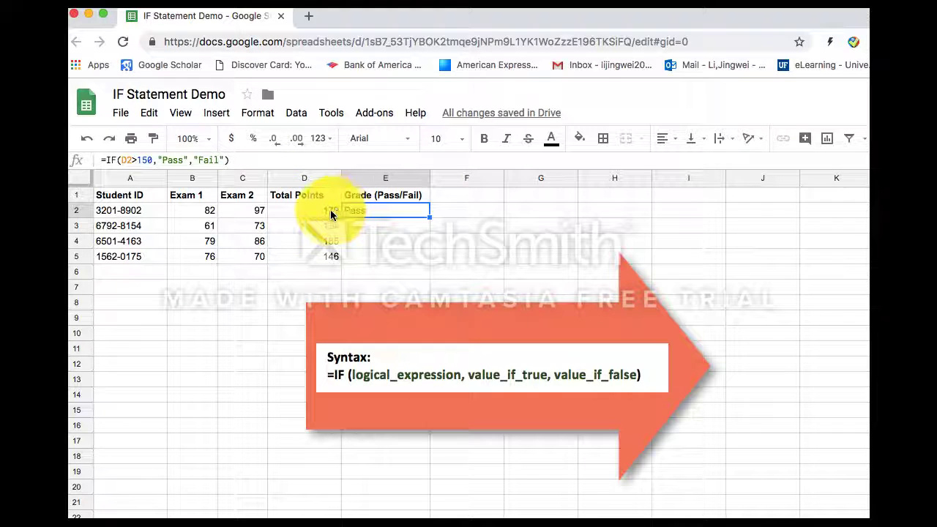
Step: Start an IF formula in cell E3 with the condition D3>150, followed by a comma
click(351, 226)
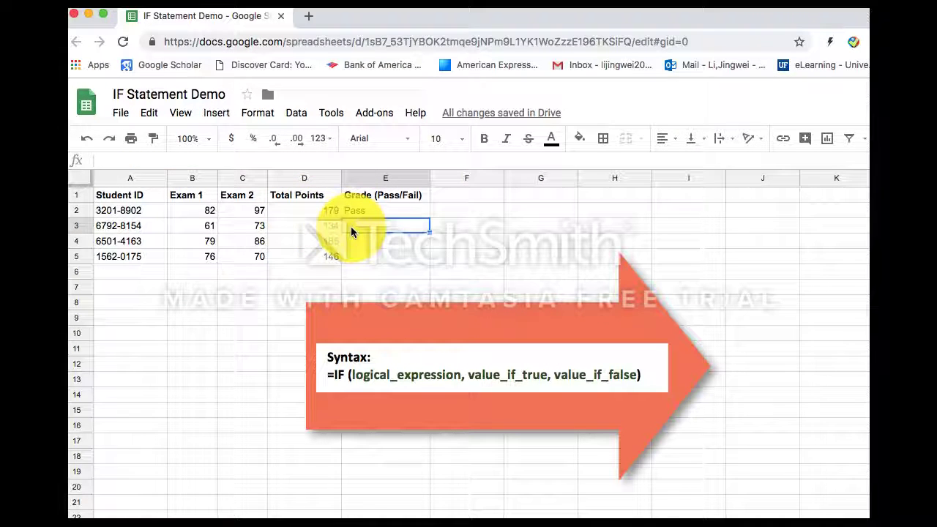
click(236, 163)
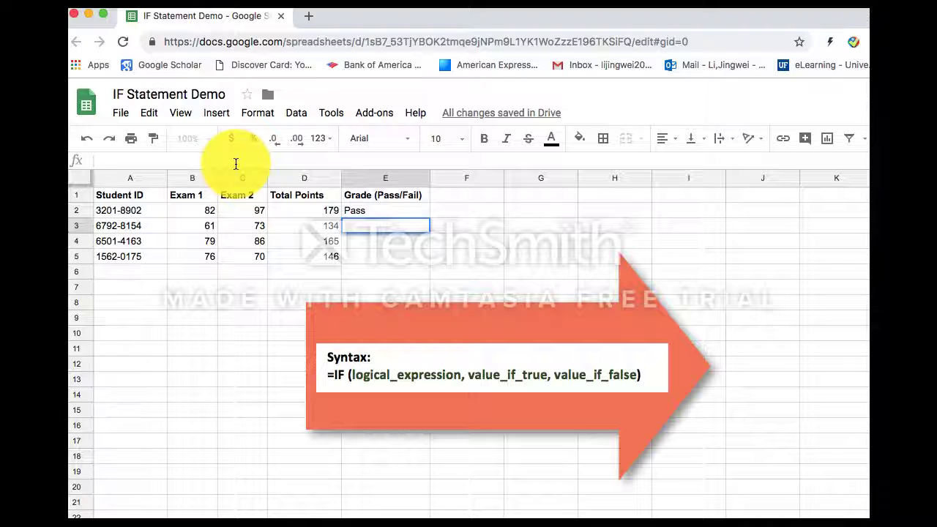
text(=)
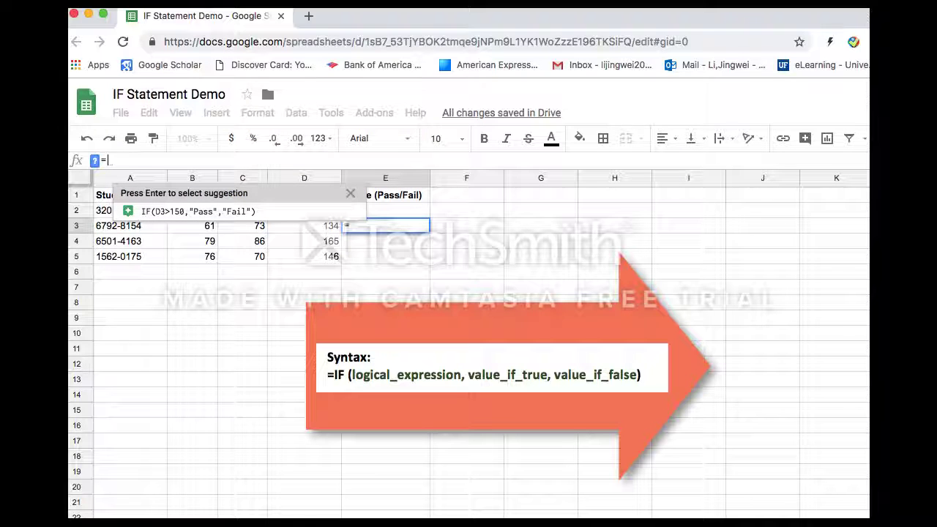
text(IF)
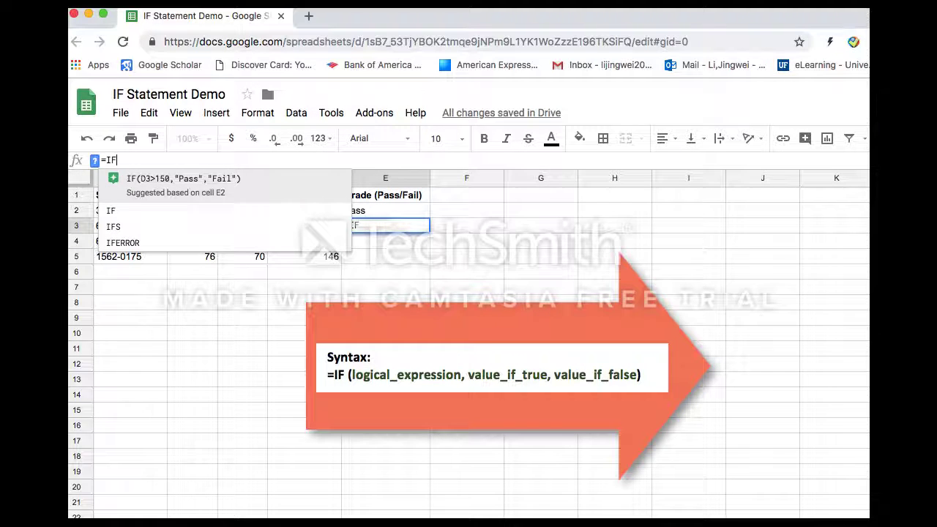
text(()
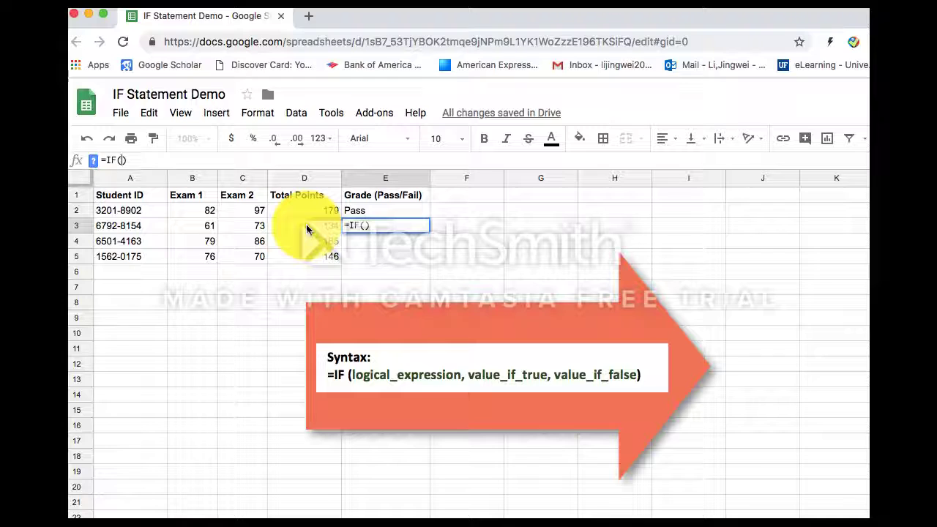
text(D)
text(3>1)
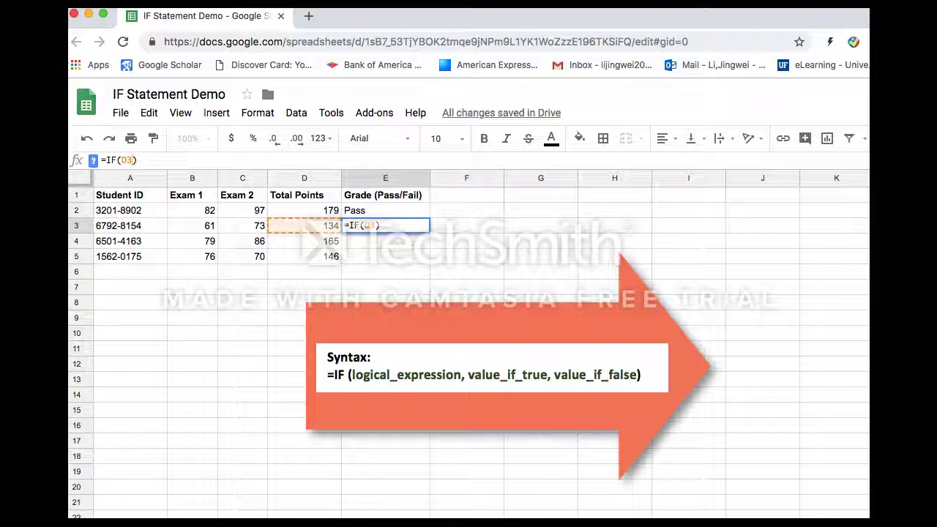
text(50, )
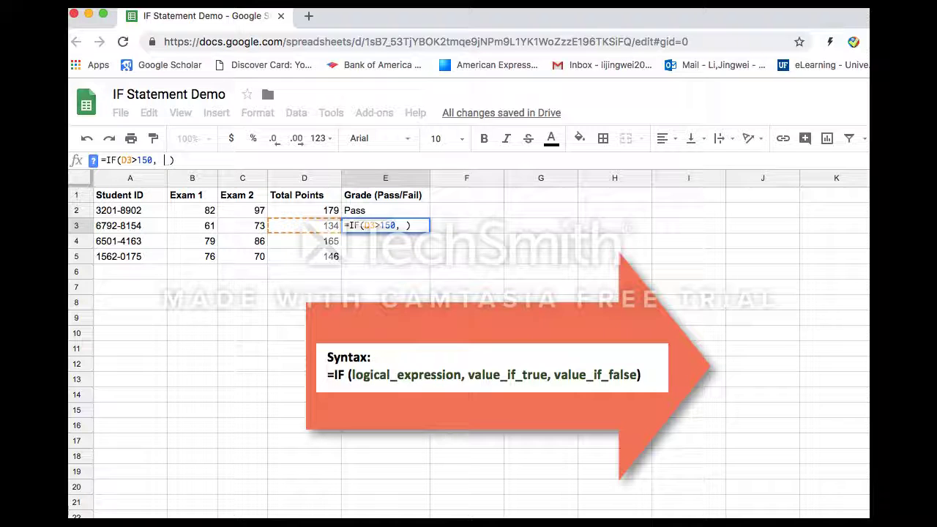
Step: Complete the E3 formula with "Pass" as value_if_true and "Fail" as value_if_false, and enter it
text("P)
text(ass",)
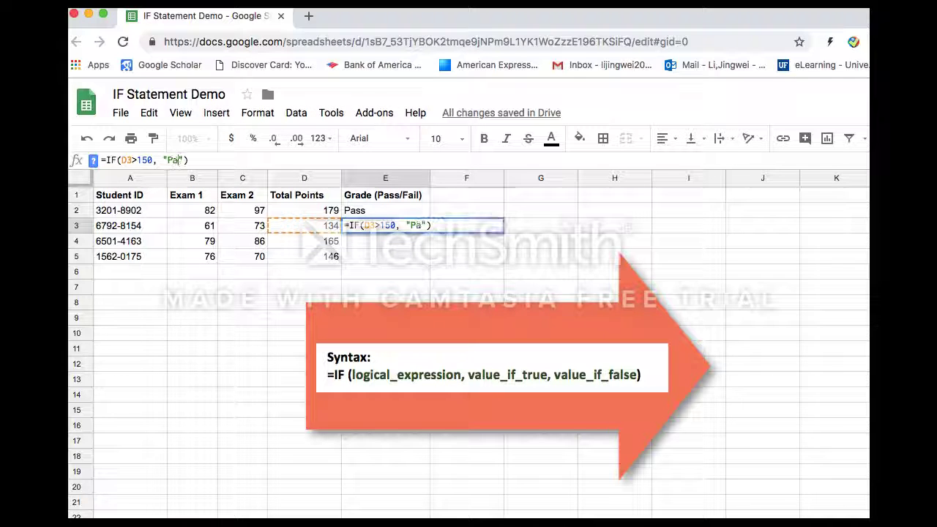
text( ")
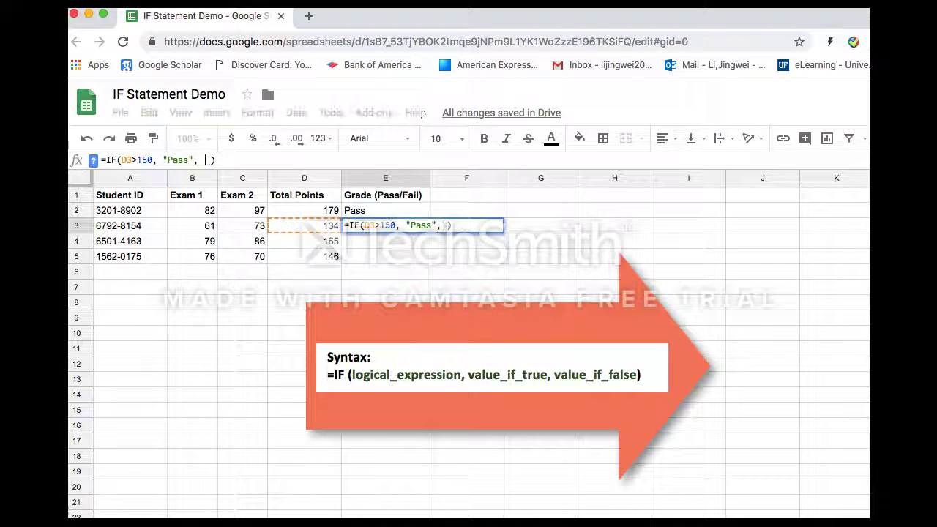
text(Fail)
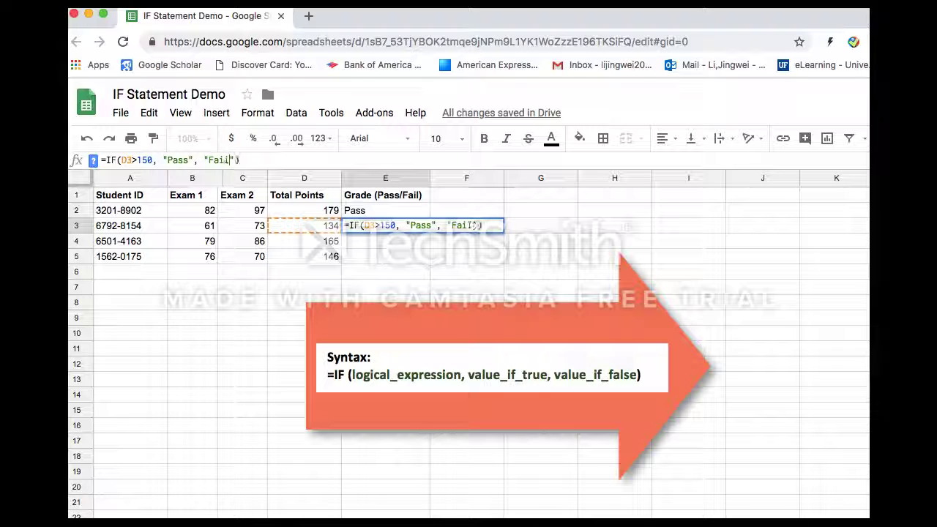
key(Return)
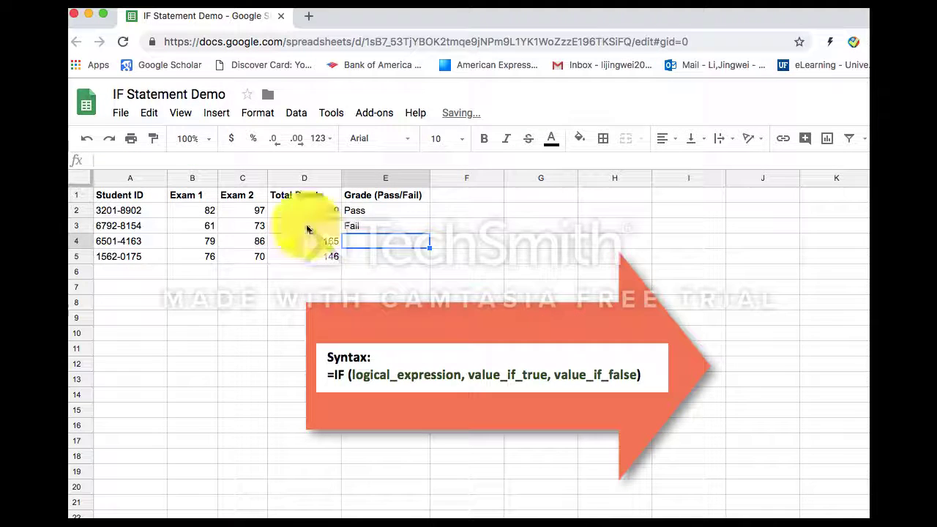
Step: Fill the E3 formula down through E5 and review the grade formulas in E2, E4 and E5
click(377, 231)
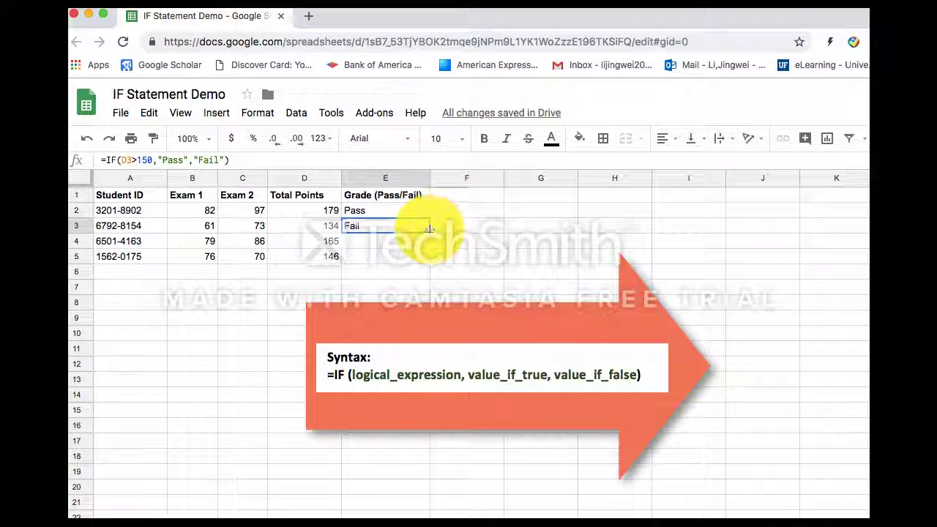
drag(429, 232, 428, 260)
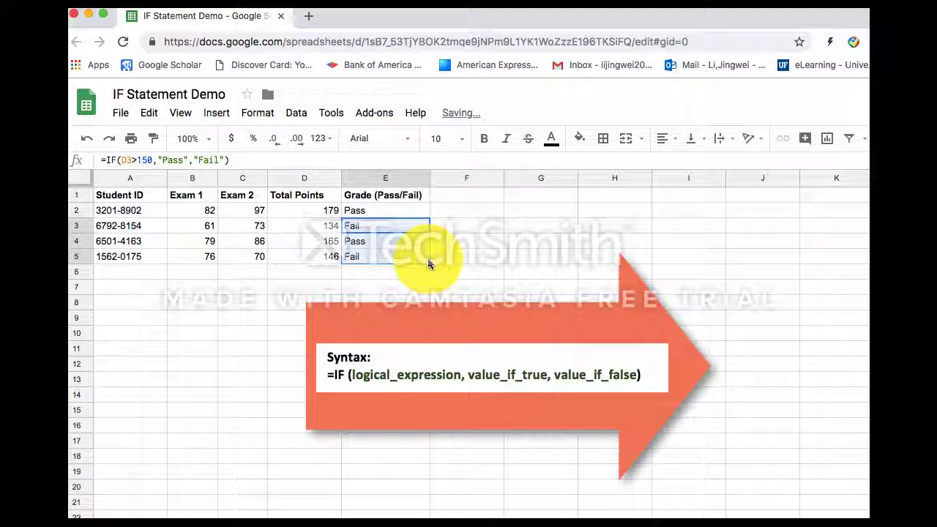
click(394, 266)
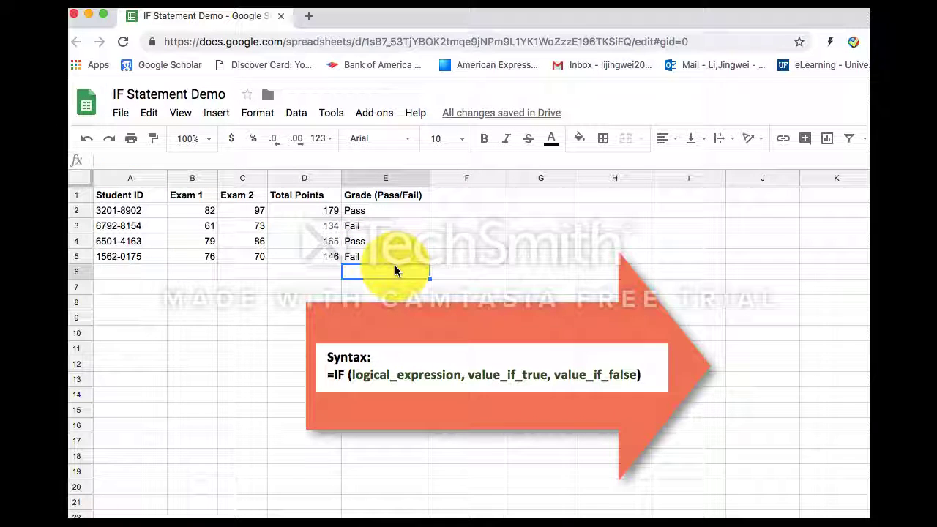
click(369, 211)
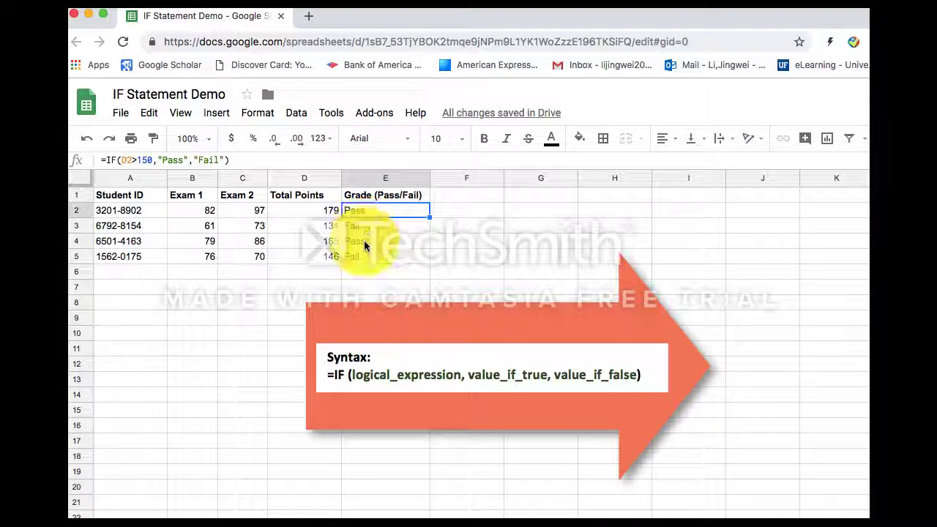
click(366, 242)
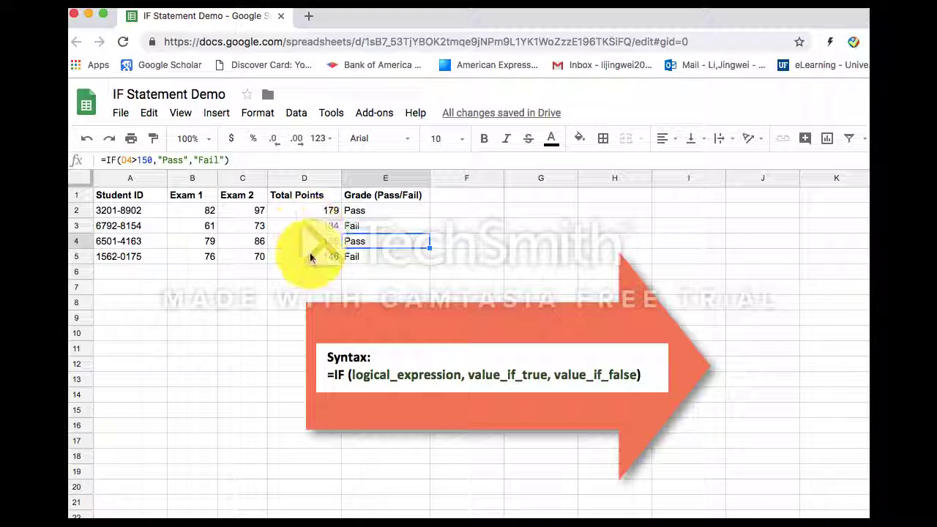
click(370, 258)
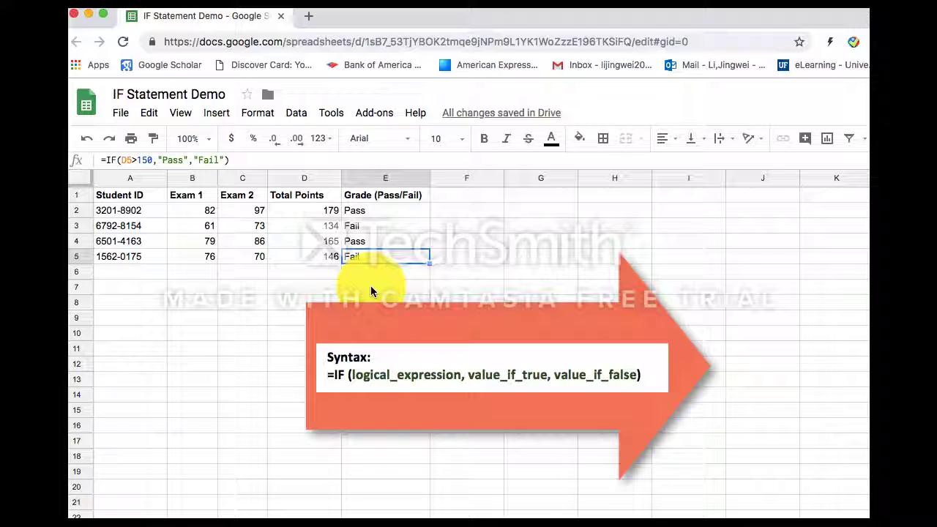
click(622, 5)
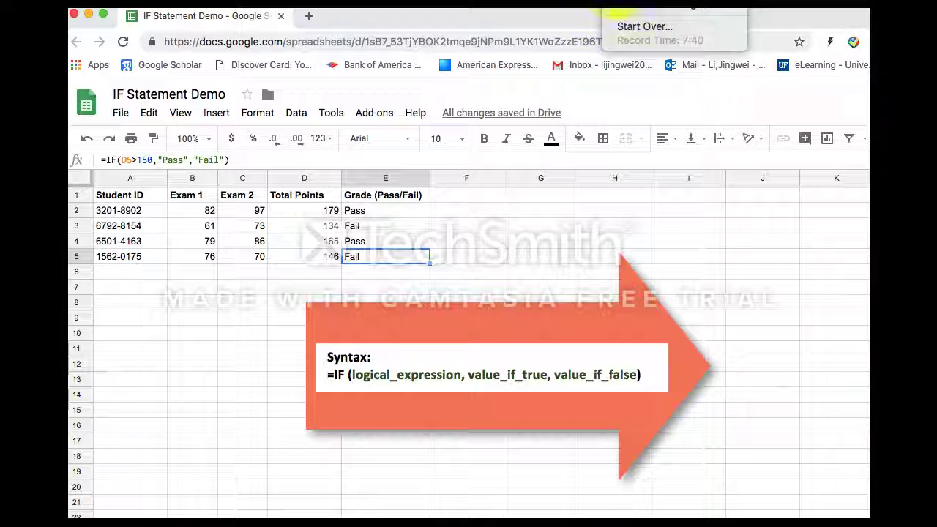